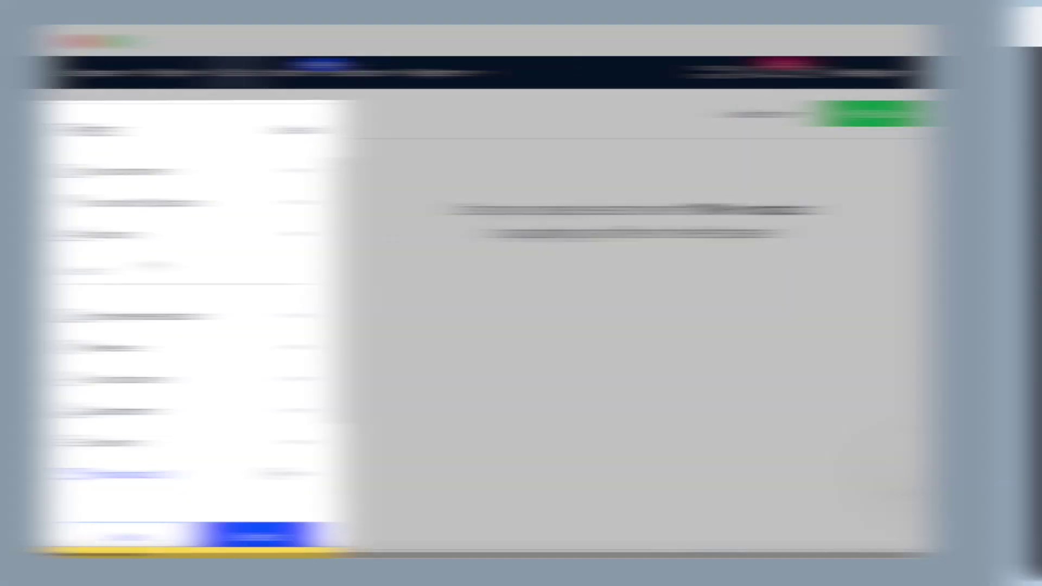
Filter Data for Marketing and Advertising, 51-200 employees and CEO job title, then search.
{"action": "left_click", "coordinate": [251, 368]}
{"action": "left_click", "coordinate": [179, 362]}
{"action": "left_click", "coordinate": [118, 204]}
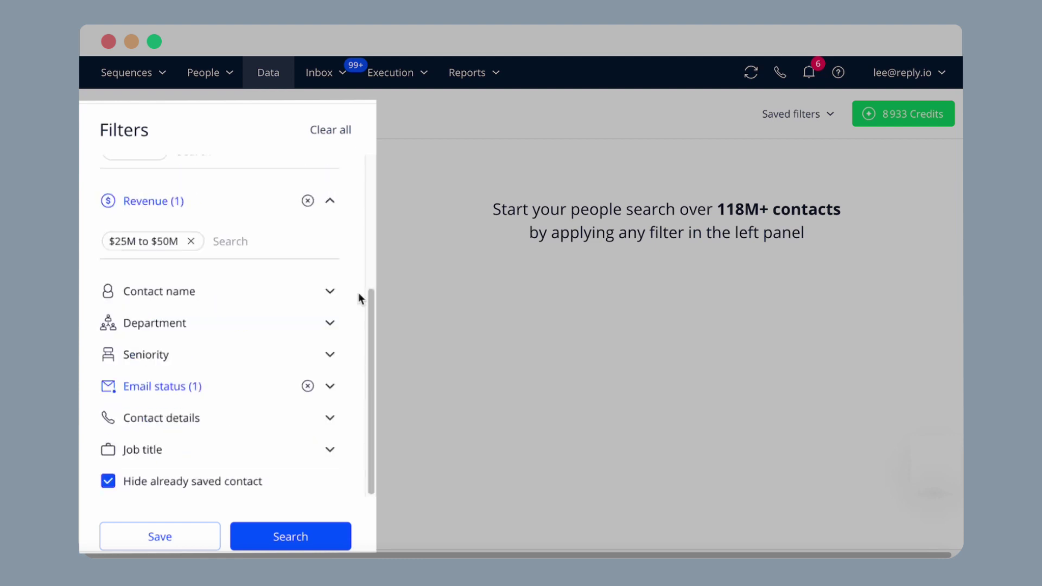
{"action": "scroll", "coordinate": [358, 292], "scroll_direction": "down", "scroll_amount": 2}
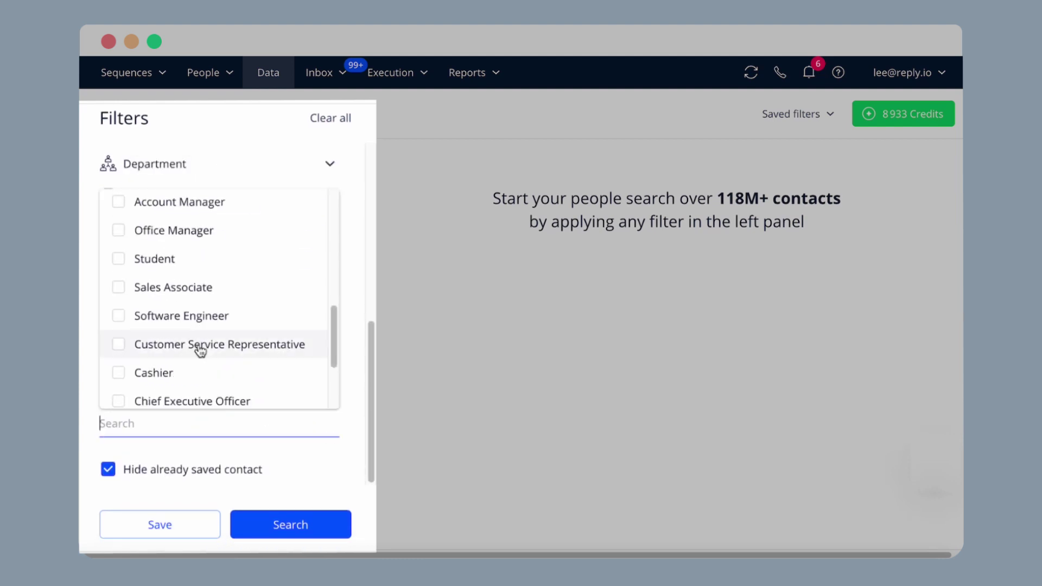
{"action": "left_click", "coordinate": [186, 400]}
{"action": "left_click", "coordinate": [314, 522]}
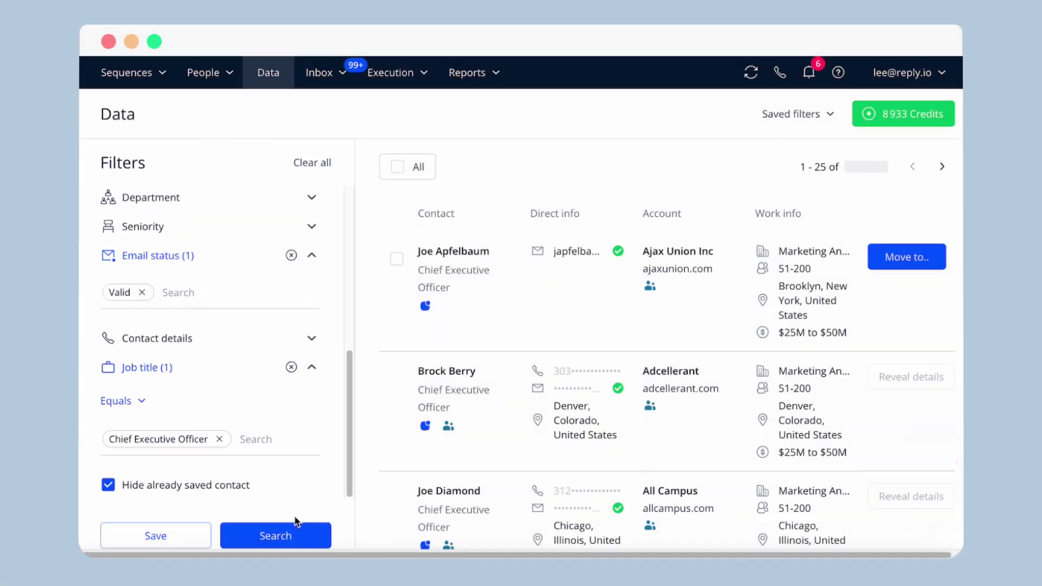
Select the first contact and review its Move to list options without moving it.
{"action": "scroll", "coordinate": [721, 351], "scroll_direction": "down", "scroll_amount": 1}
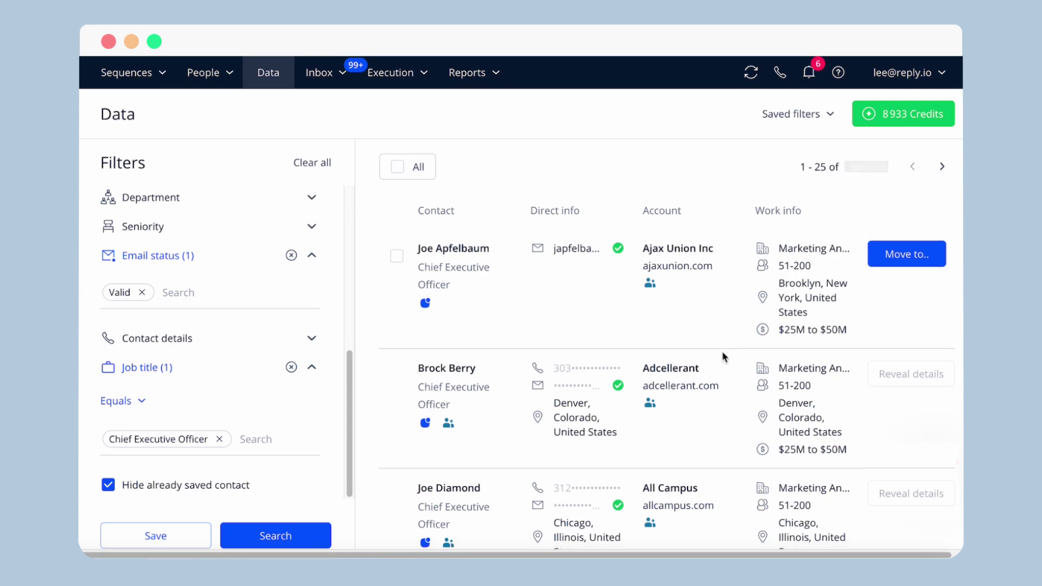
{"action": "left_click", "coordinate": [396, 256]}
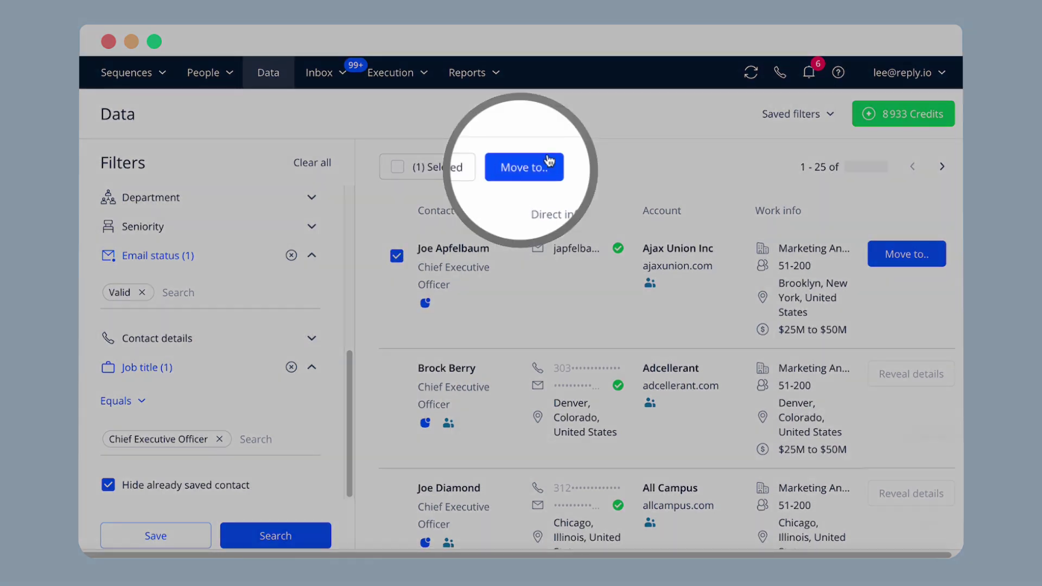
{"action": "left_click", "coordinate": [538, 166]}
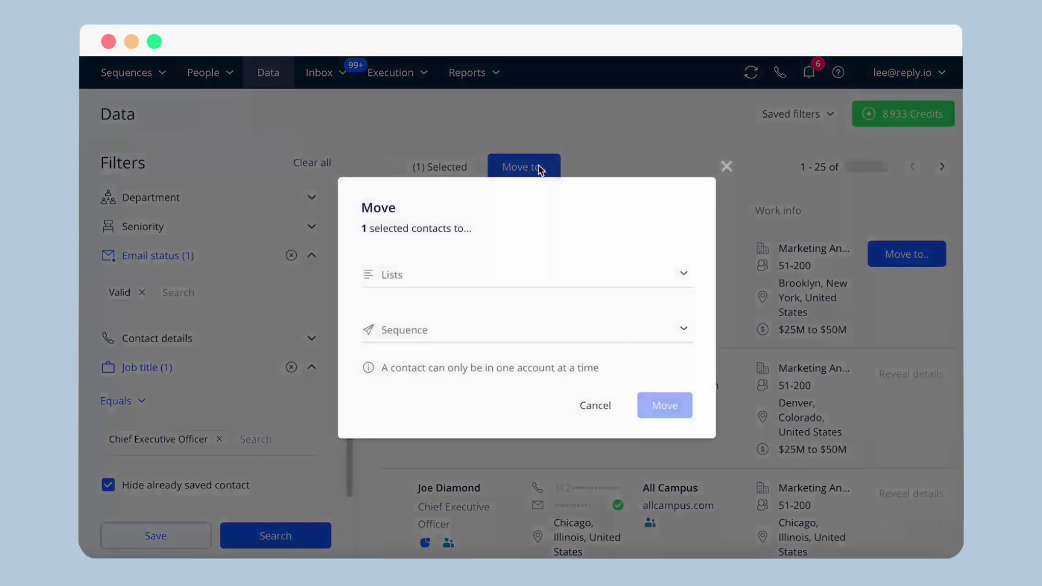
{"action": "left_click", "coordinate": [482, 277]}
{"action": "left_click", "coordinate": [539, 164]}
{"action": "left_click", "coordinate": [539, 169]}
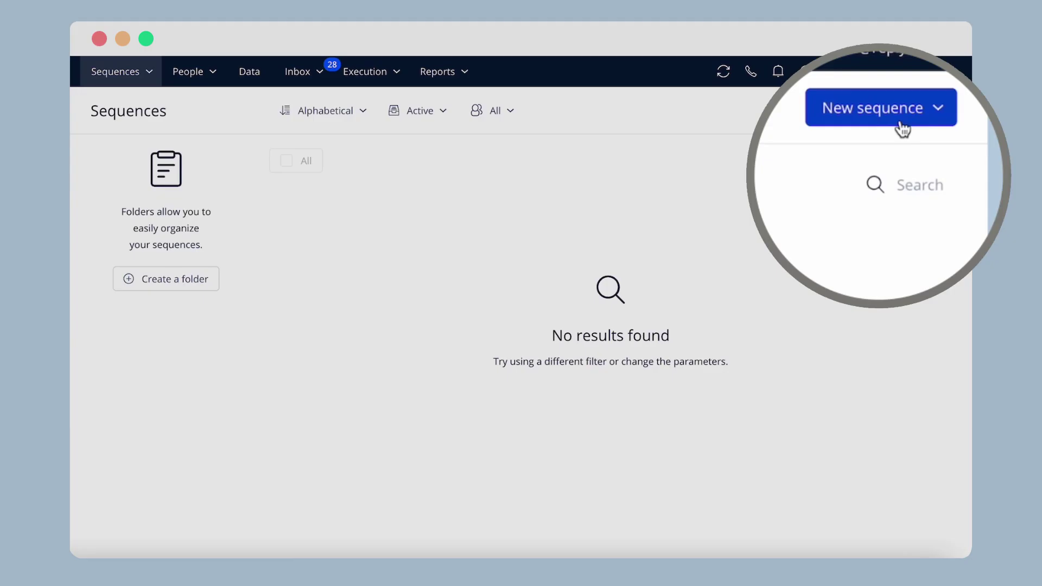
Start a Jason AI sequence, paste the outreach prompt, generate the first email and continue to Steps.
{"action": "left_click", "coordinate": [920, 115]}
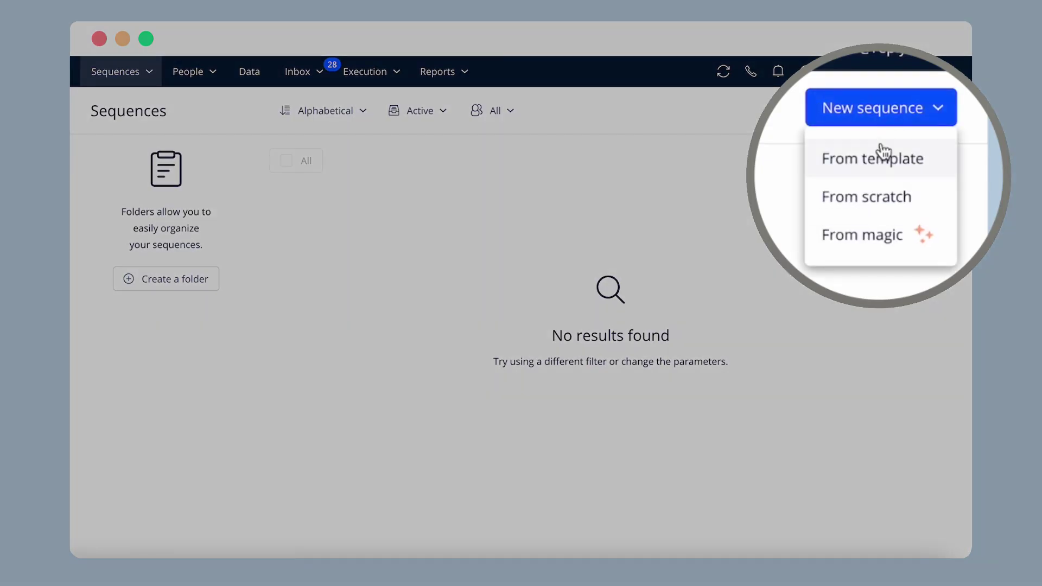
{"action": "left_click", "coordinate": [882, 238]}
{"action": "left_click", "coordinate": [905, 114]}
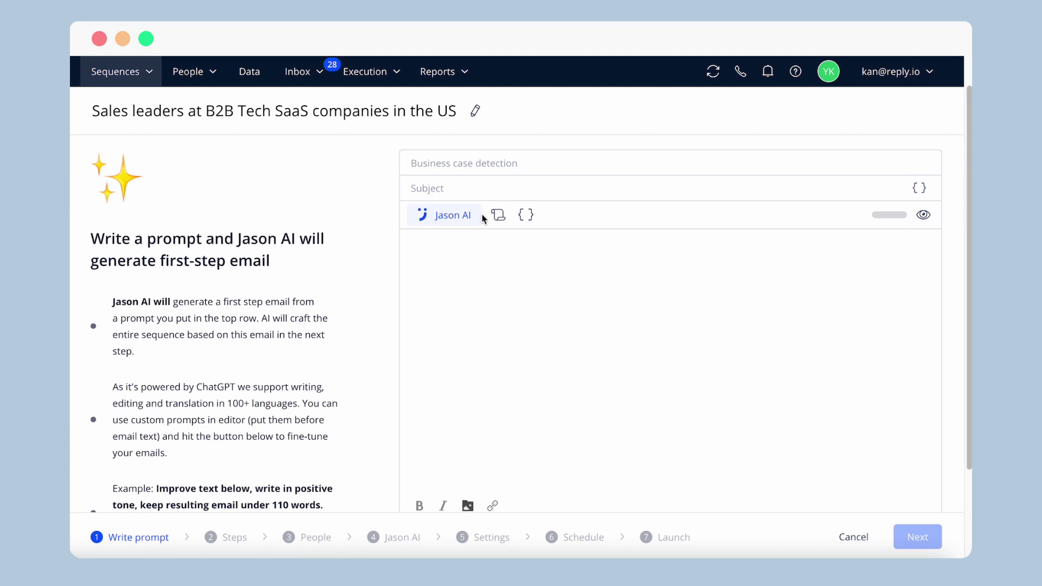
{"action": "left_click", "coordinate": [444, 216]}
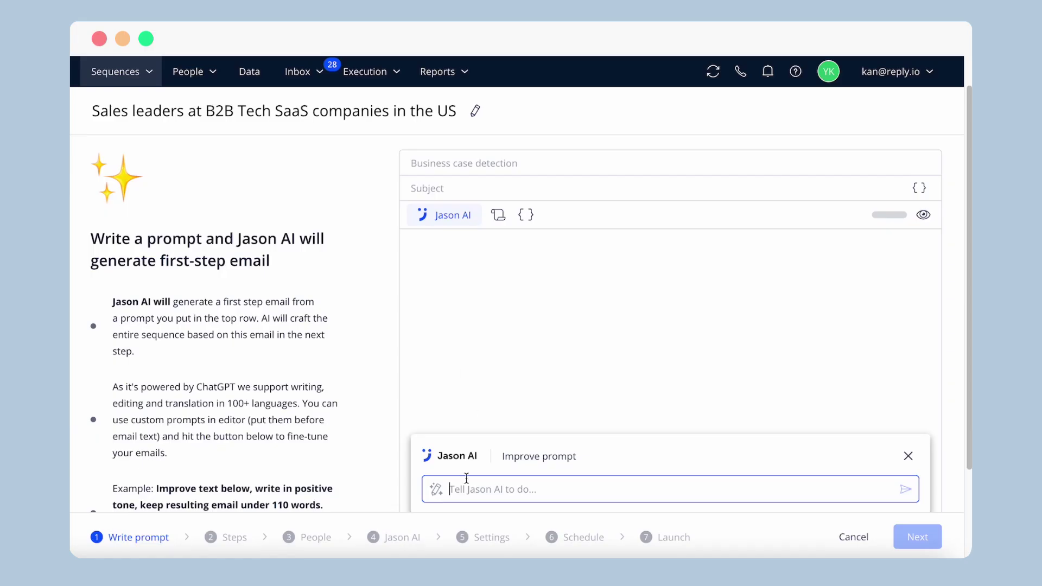
{"action": "type", "text": "Act as Reply.io SDR, reach out to Sales leaders at B2B Tech SaaS companies in the US that are expending their sales departments to offer Reply.io as a solution to automate sales outreach for teams and scale revenue"}
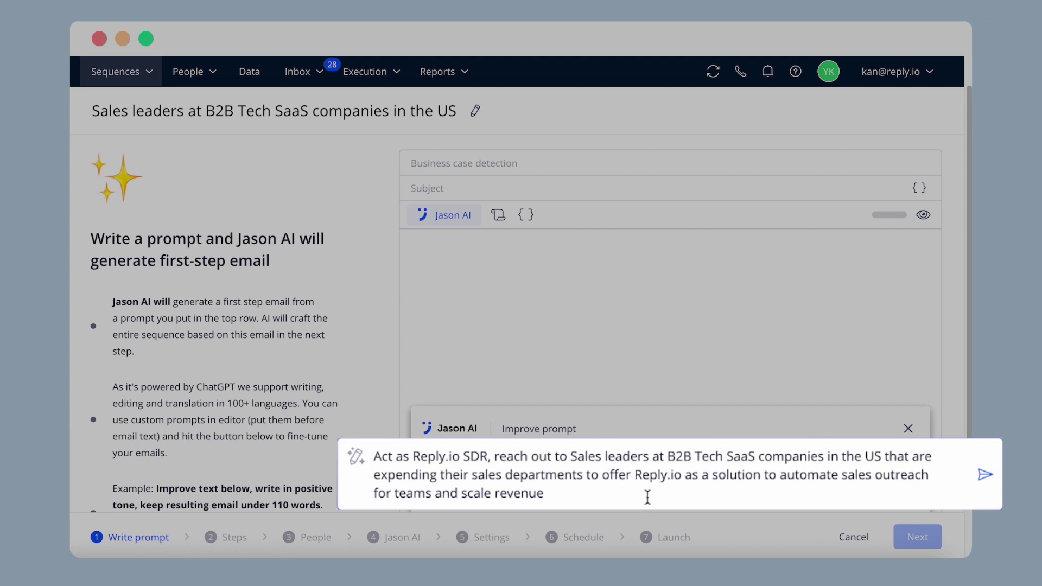
{"action": "left_click", "coordinate": [907, 478]}
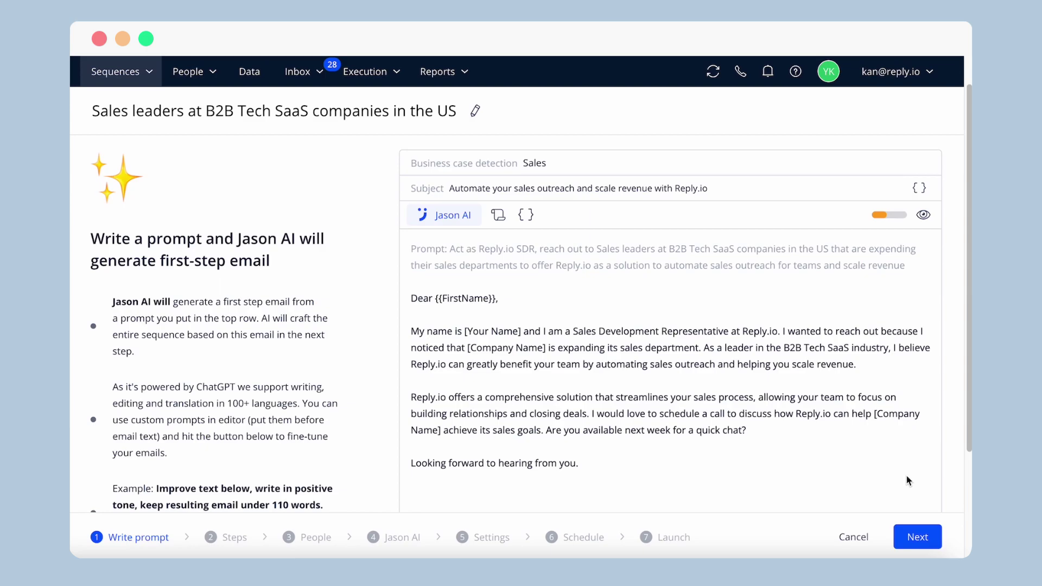
{"action": "left_click", "coordinate": [919, 542]}
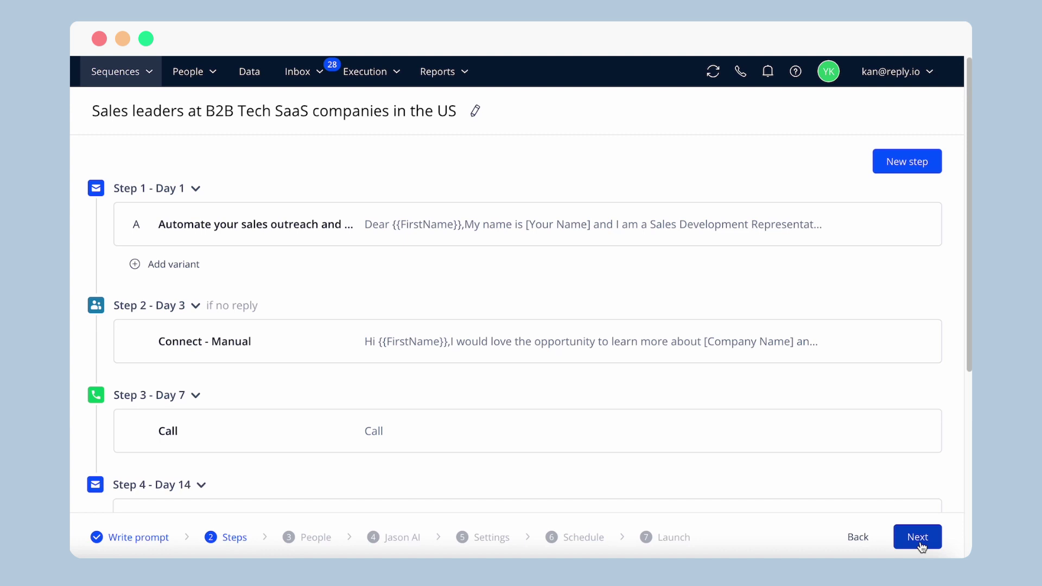
End the Step 1 email with 'Best regards,' and the ContactOwner.FirstName team variable.
{"action": "left_click", "coordinate": [239, 237]}
{"action": "left_click", "coordinate": [395, 436]}
{"action": "key", "text": "Return"}
{"action": "key", "text": "Return"}
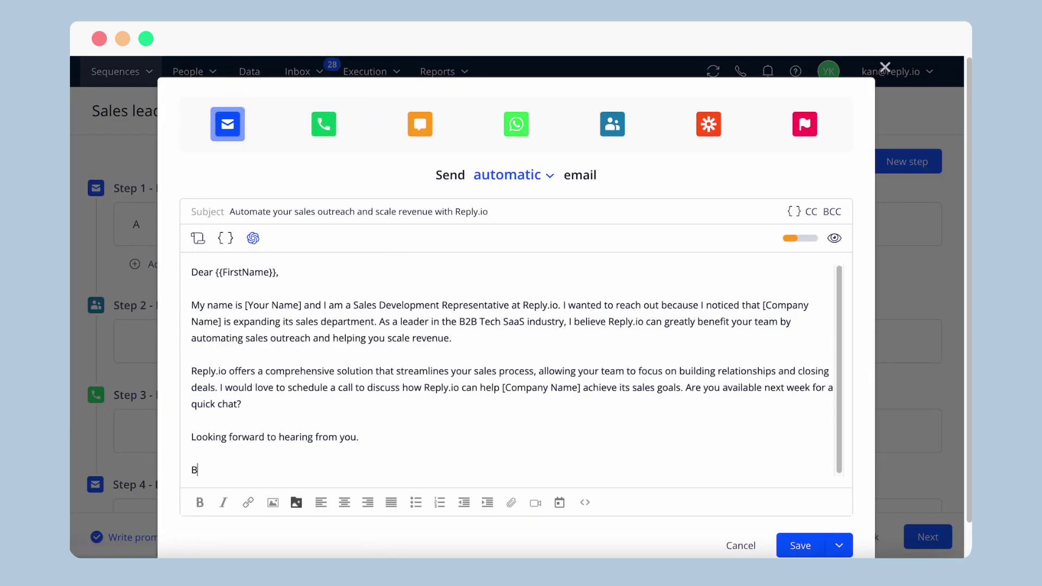
{"action": "type", "text": "Best regards,"}
{"action": "left_click", "coordinate": [225, 237]}
{"action": "left_click", "coordinate": [248, 240]}
{"action": "left_click", "coordinate": [230, 322]}
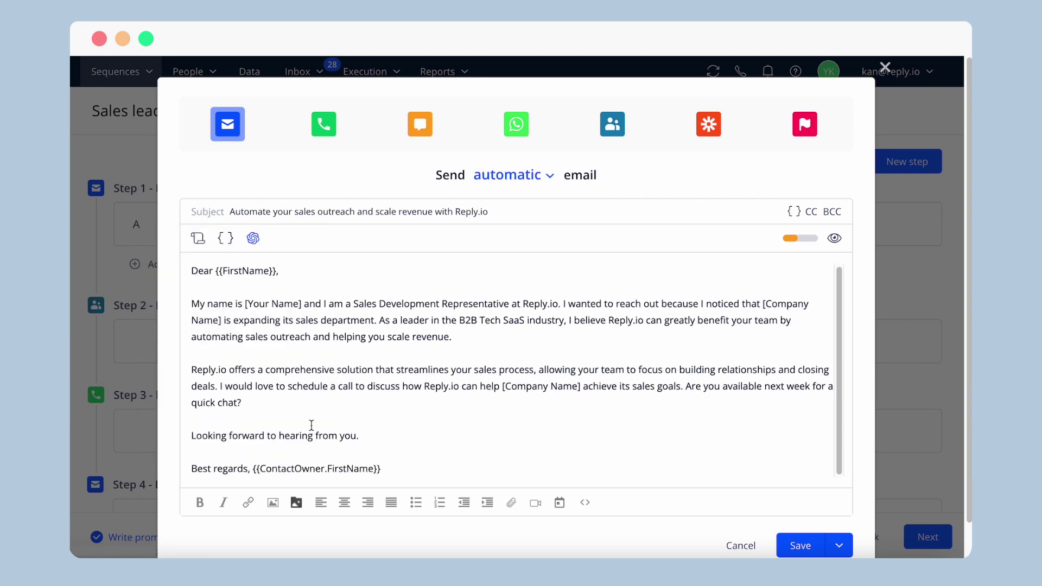
Add the Spanish rewrite instruction at the email's start and have ChatGPT rewrite it.
{"action": "left_click", "coordinate": [192, 274]}
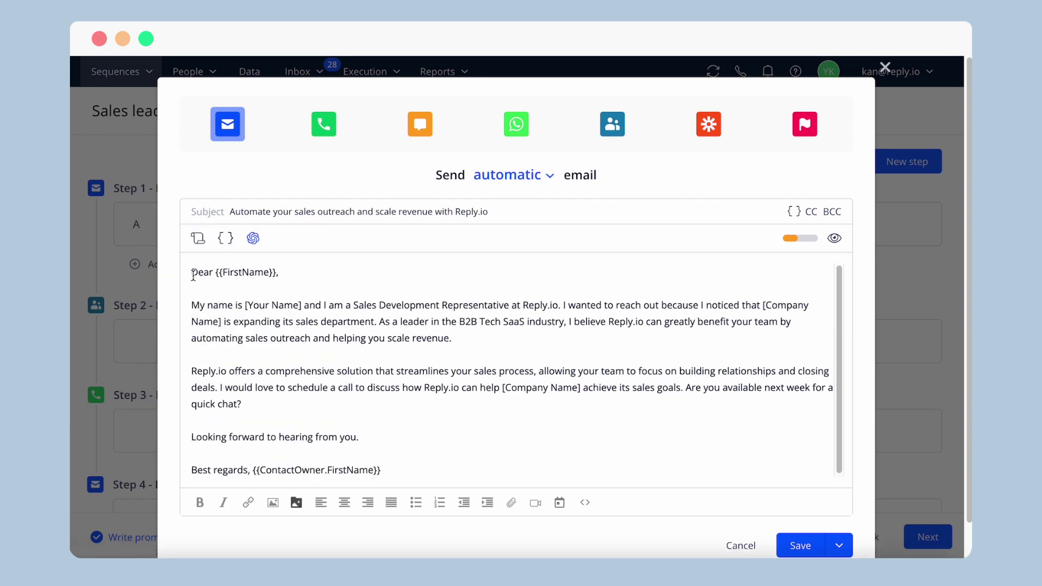
{"action": "type", "text": "Rewrite text in Spanish but do not change the variables"}
{"action": "key", "text": "Return"}
{"action": "key", "text": "Return"}
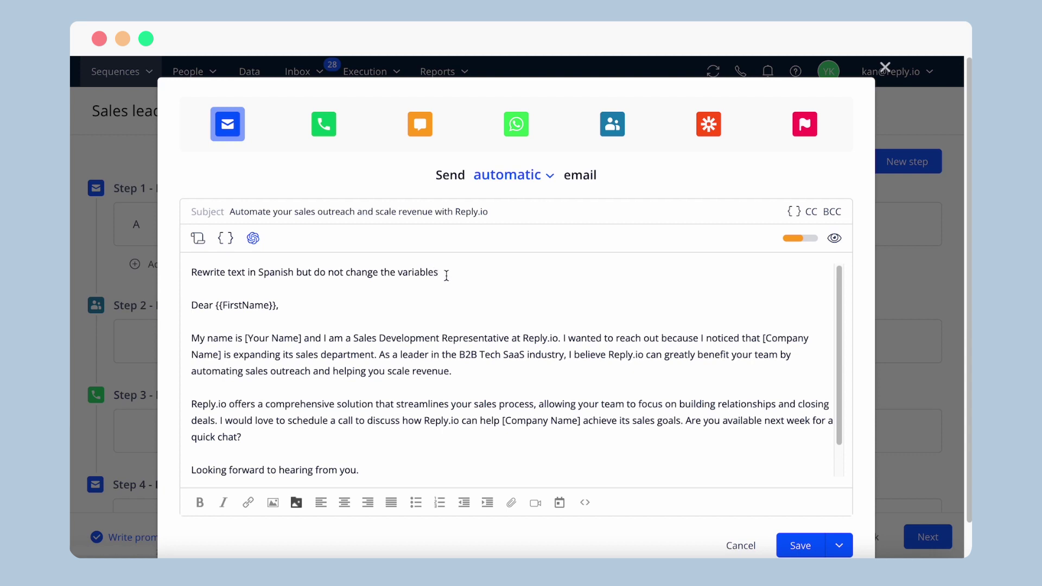
{"action": "left_click", "coordinate": [282, 270]}
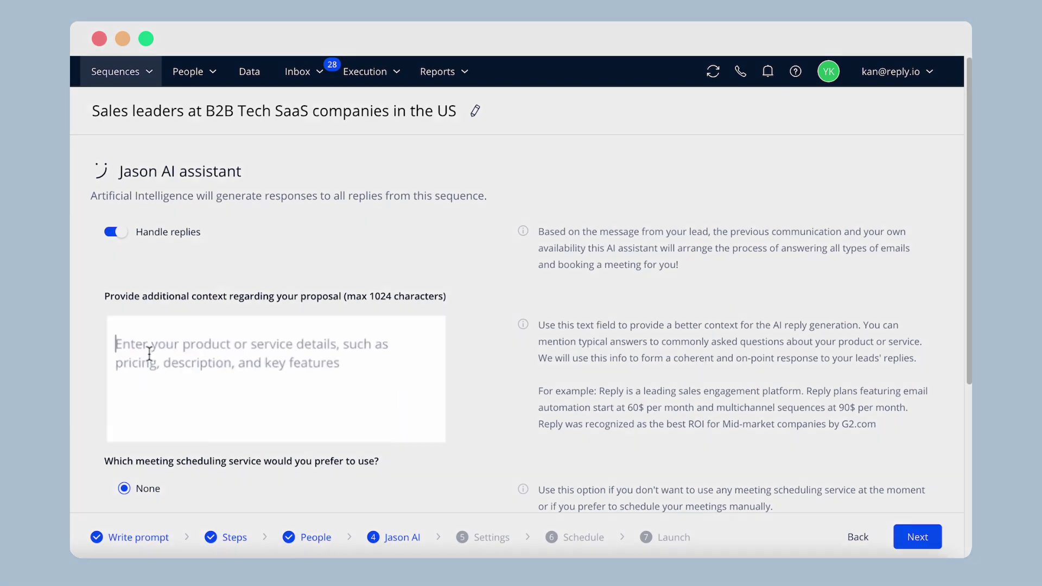
Paste the product feature list as Jason AI's reply context.
{"action": "left_click", "coordinate": [144, 356]}
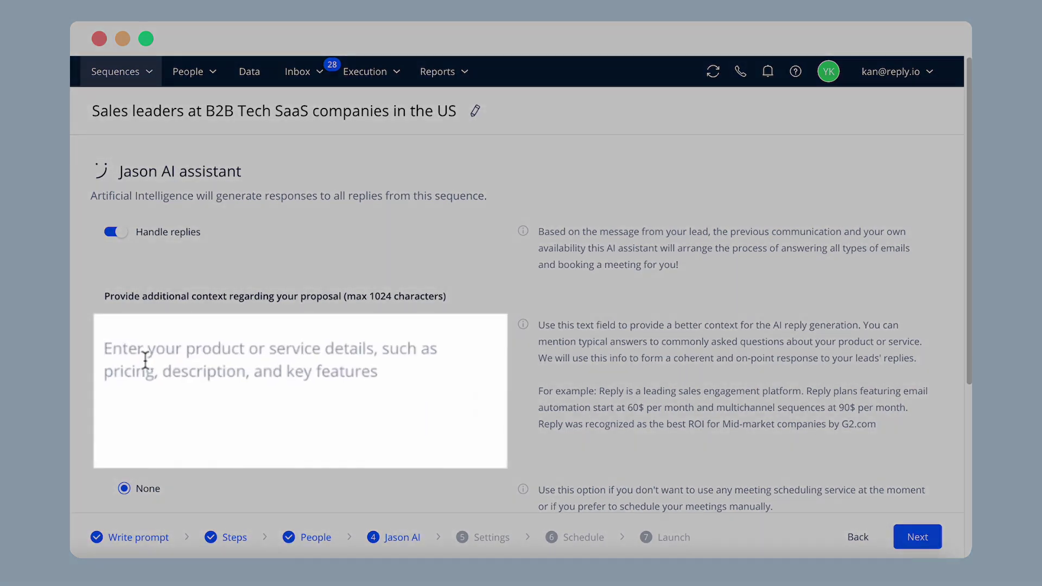
{"action": "key", "text": "ctrl+v"}
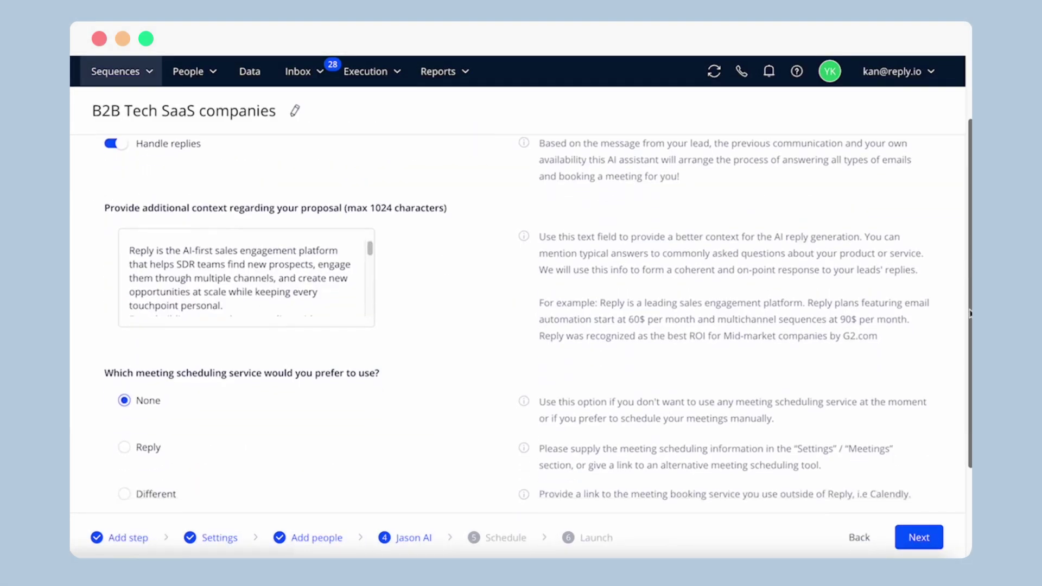
{"action": "scroll", "coordinate": [539, 344], "scroll_direction": "down", "scroll_amount": 3}
{"action": "left_click", "coordinate": [920, 537]}
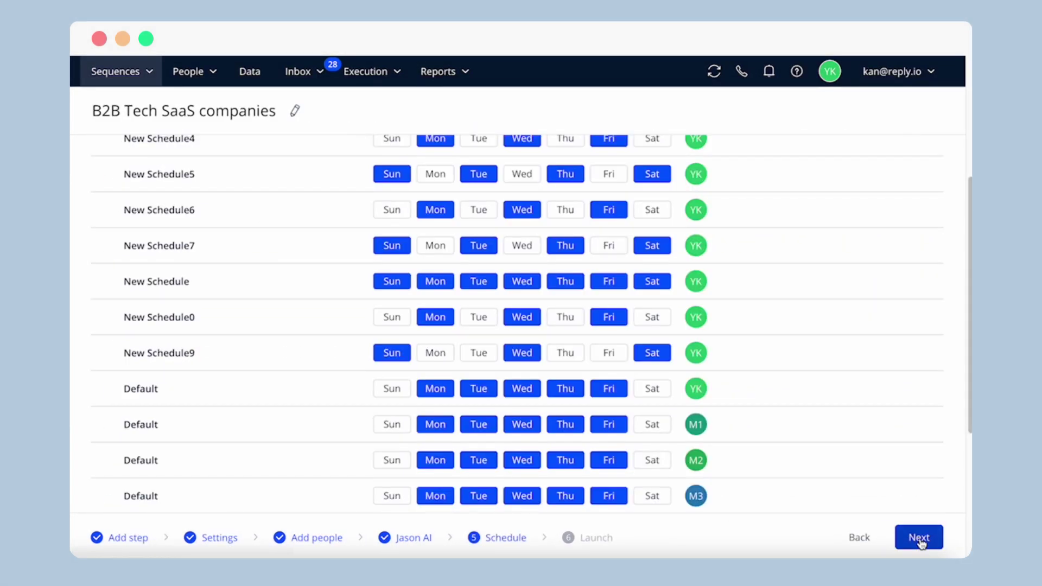
Use the Default schedule after trying a new Sunday/Tuesday/Wednesday schedule, then save and launch.
{"action": "scroll", "coordinate": [882, 350], "scroll_direction": "up", "scroll_amount": 5}
{"action": "left_click", "coordinate": [107, 230]}
{"action": "scroll", "coordinate": [844, 230], "scroll_direction": "up", "scroll_amount": 1}
{"action": "left_click", "coordinate": [905, 158]}
{"action": "left_click", "coordinate": [103, 263]}
{"action": "left_click", "coordinate": [103, 369]}
{"action": "left_click", "coordinate": [103, 425]}
{"action": "left_click", "coordinate": [104, 152]}
{"action": "left_click", "coordinate": [917, 538]}
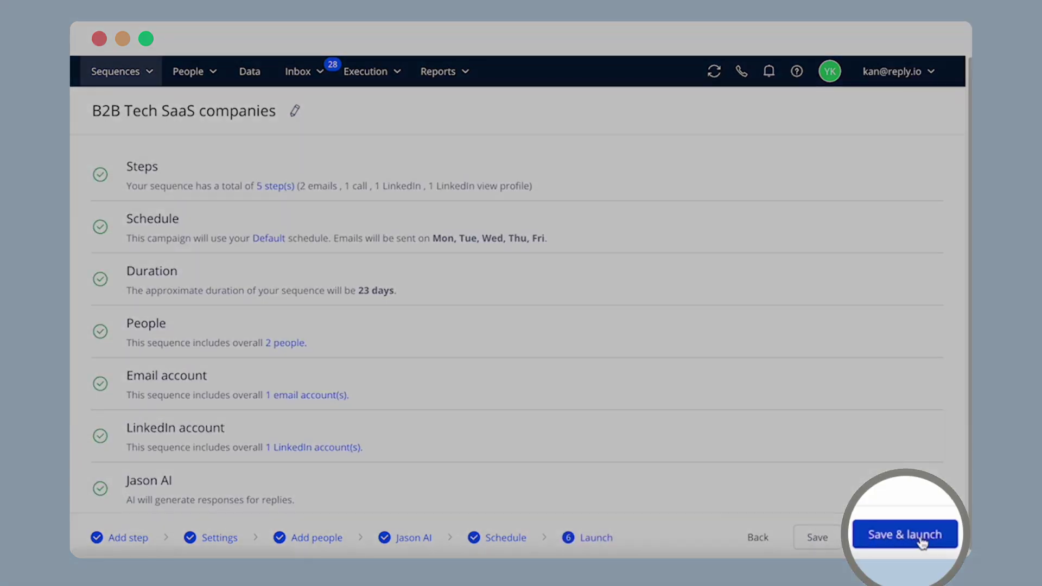
{"action": "left_click", "coordinate": [918, 540]}
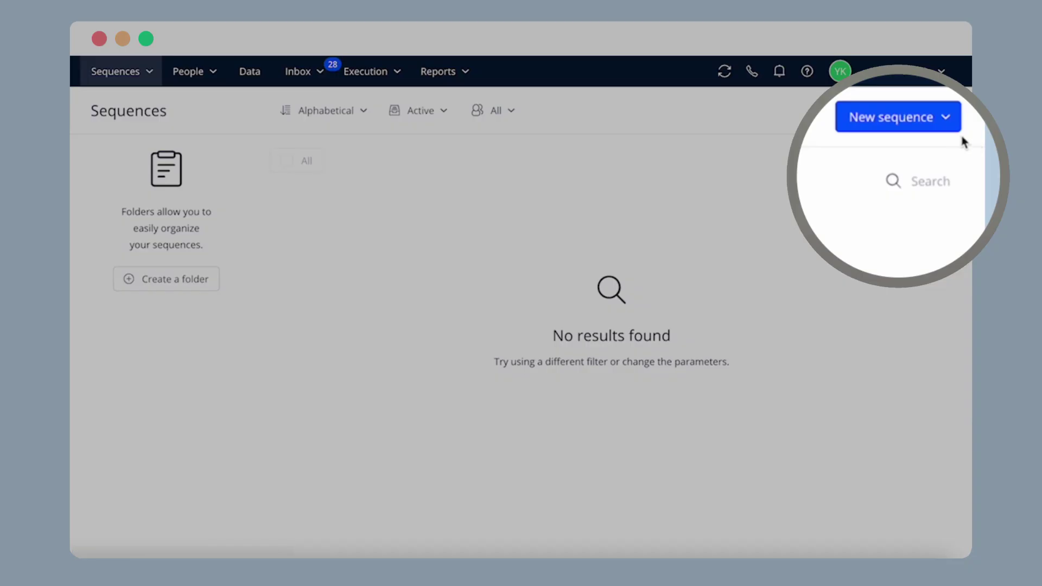
Open the Tech companies - multichannel sequence, scroll through its five steps, and add a step.
{"action": "left_click", "coordinate": [943, 115]}
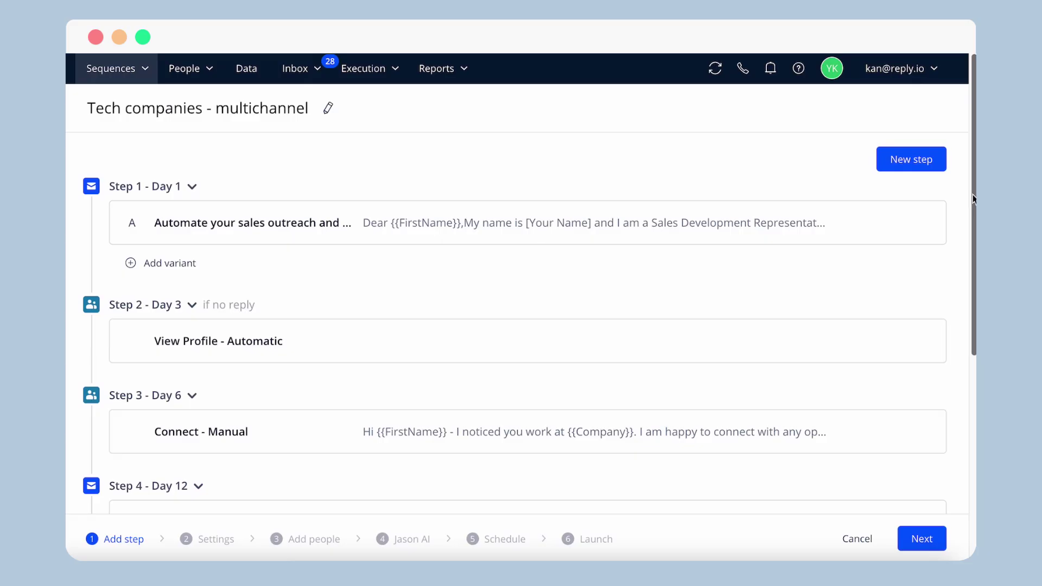
{"action": "scroll", "coordinate": [973, 194], "scroll_direction": "down", "scroll_amount": 3}
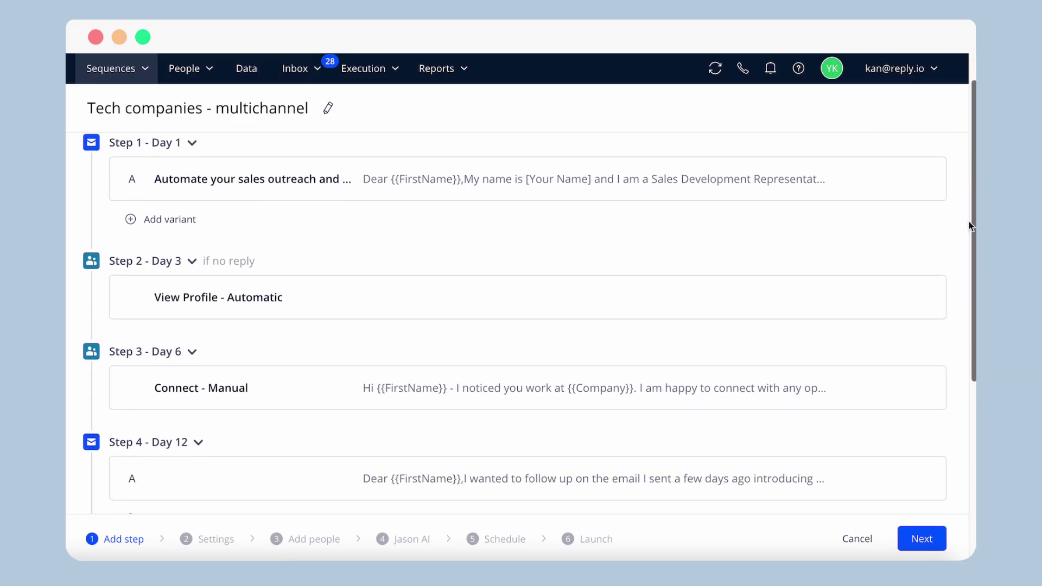
{"action": "left_click_drag", "start_coordinate": [968, 286], "coordinate": [962, 202]}
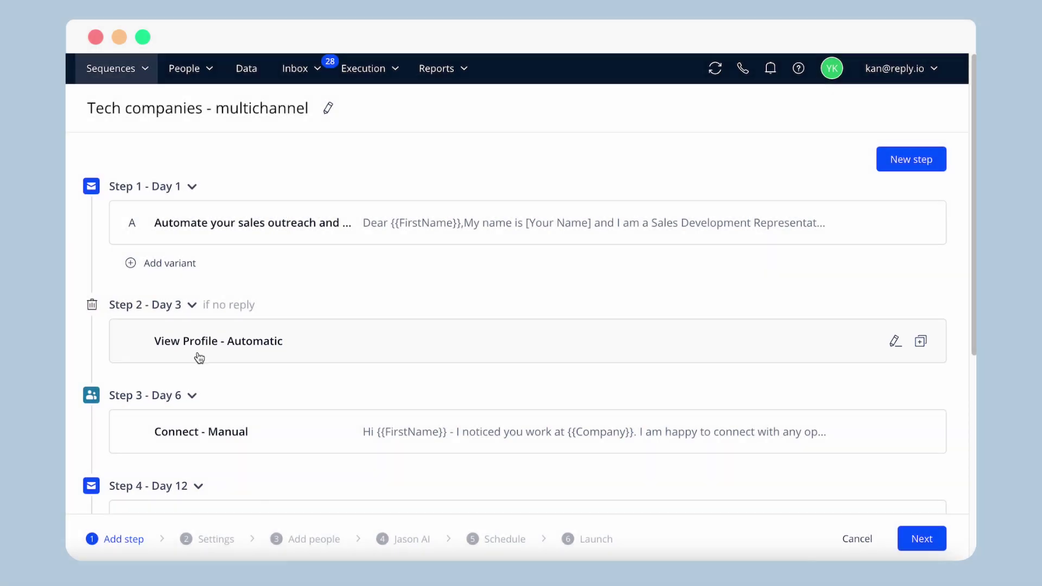
{"action": "scroll", "coordinate": [926, 258], "scroll_direction": "down", "scroll_amount": 4}
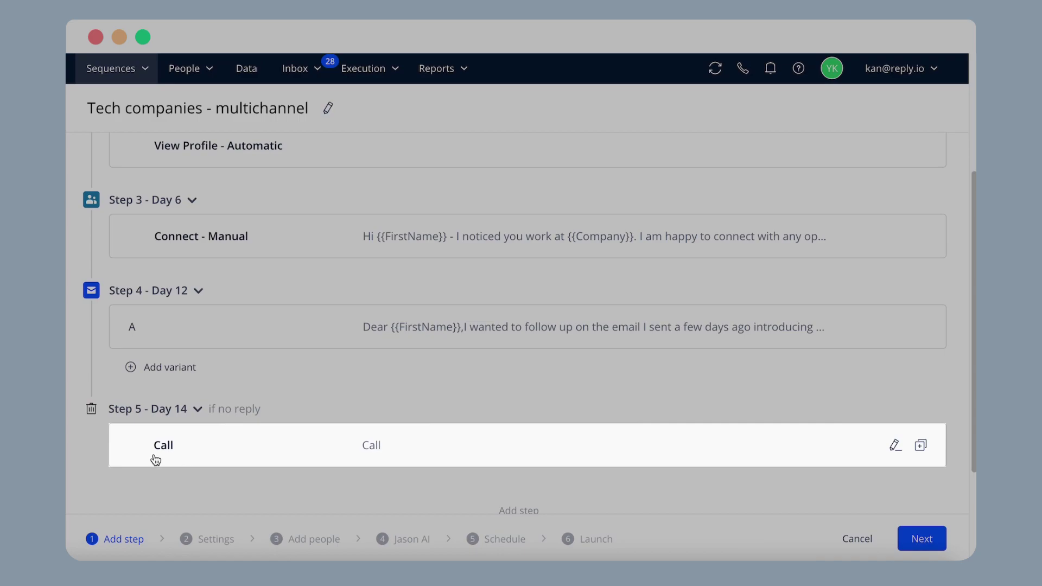
{"action": "left_click_drag", "start_coordinate": [972, 316], "coordinate": [973, 199]}
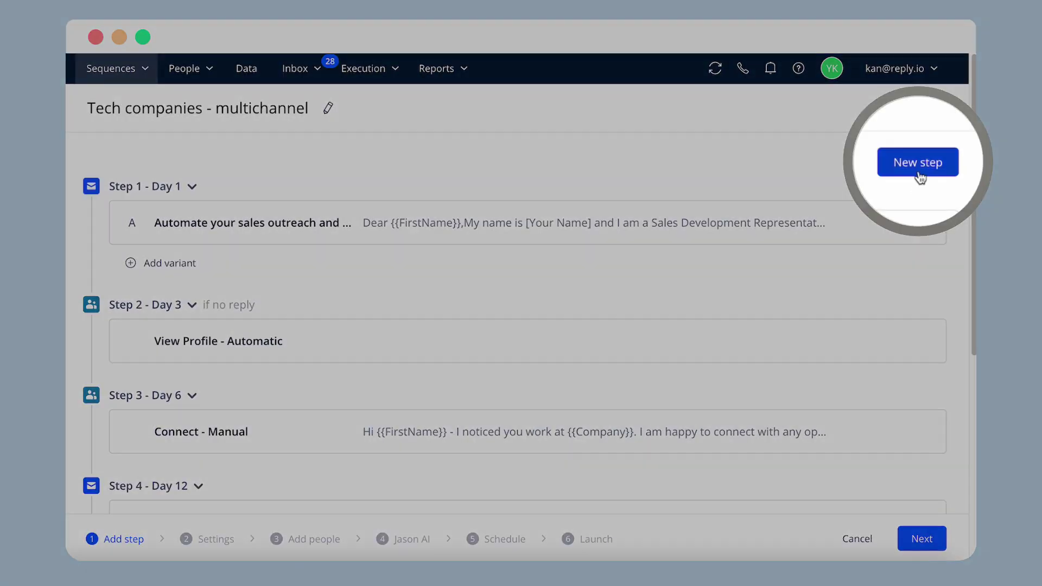
{"action": "left_click", "coordinate": [912, 166]}
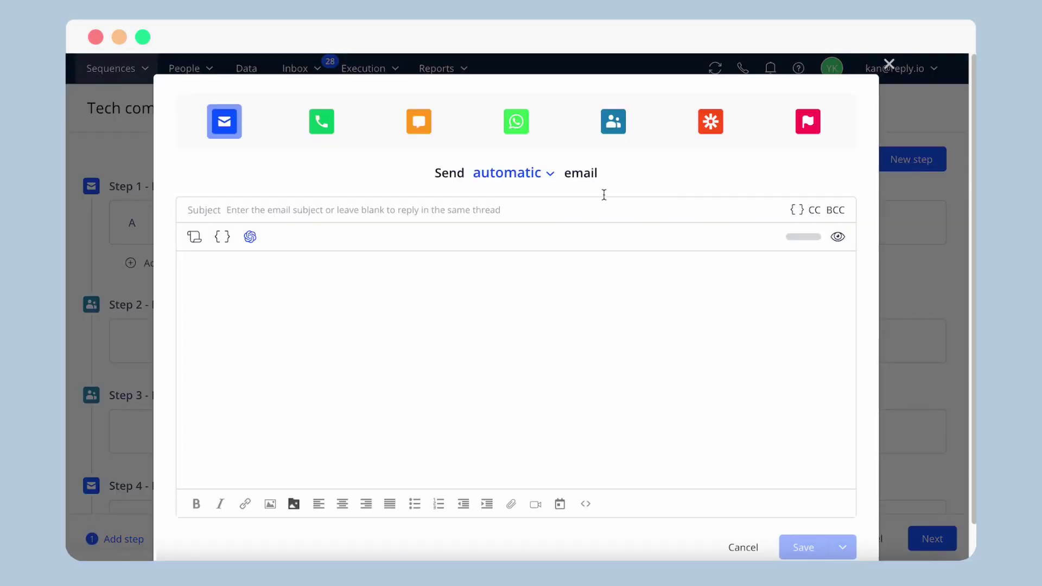
Compare email and SMS sending modes and preview the call, SMS and WhatsApp step types.
{"action": "left_click", "coordinate": [550, 174]}
{"action": "left_click", "coordinate": [636, 178]}
{"action": "left_click", "coordinate": [321, 127]}
{"action": "left_click", "coordinate": [473, 157]}
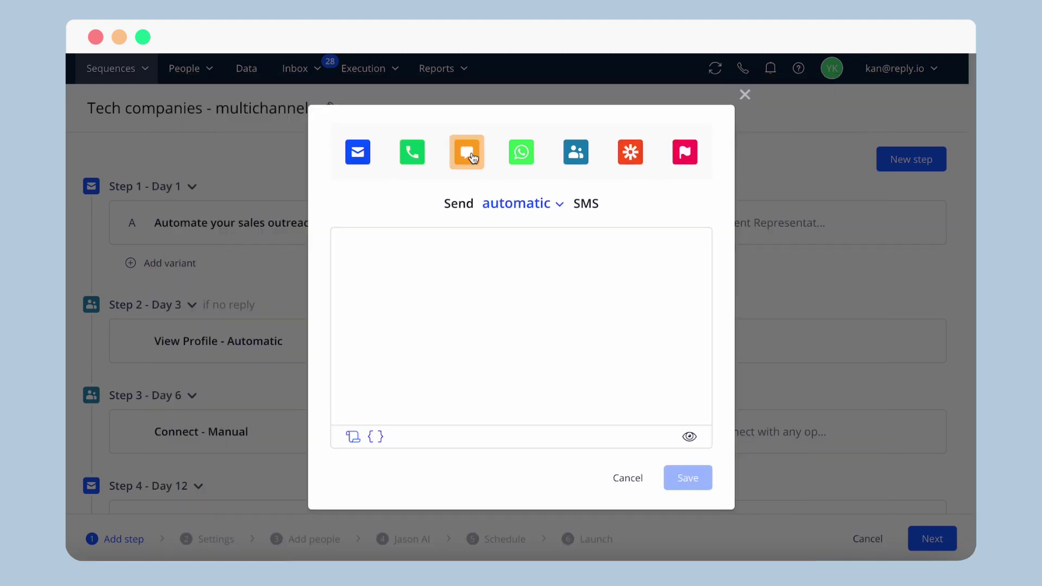
{"action": "left_click", "coordinate": [550, 210]}
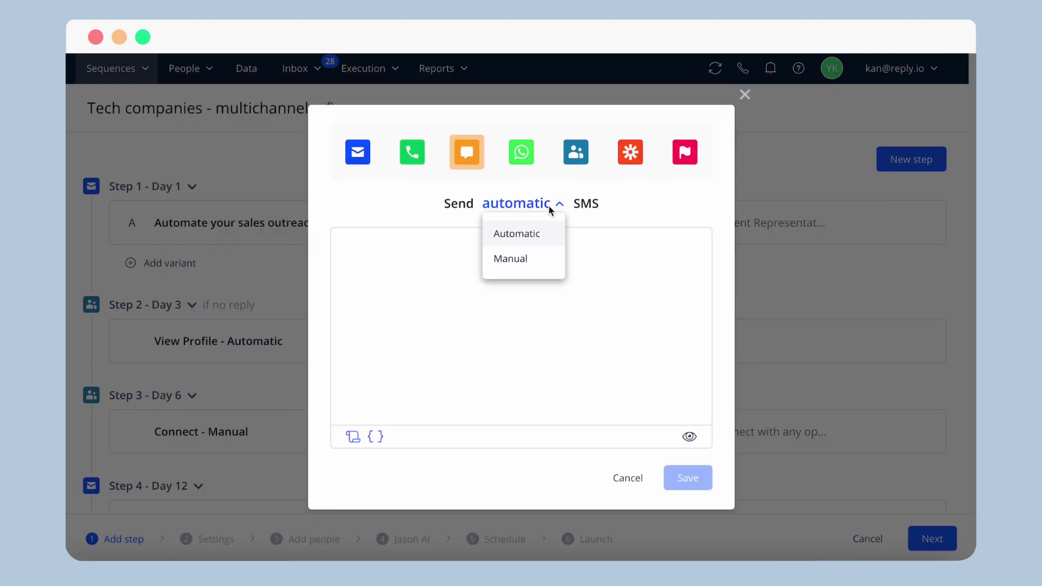
{"action": "left_click", "coordinate": [636, 220]}
{"action": "left_click", "coordinate": [522, 152]}
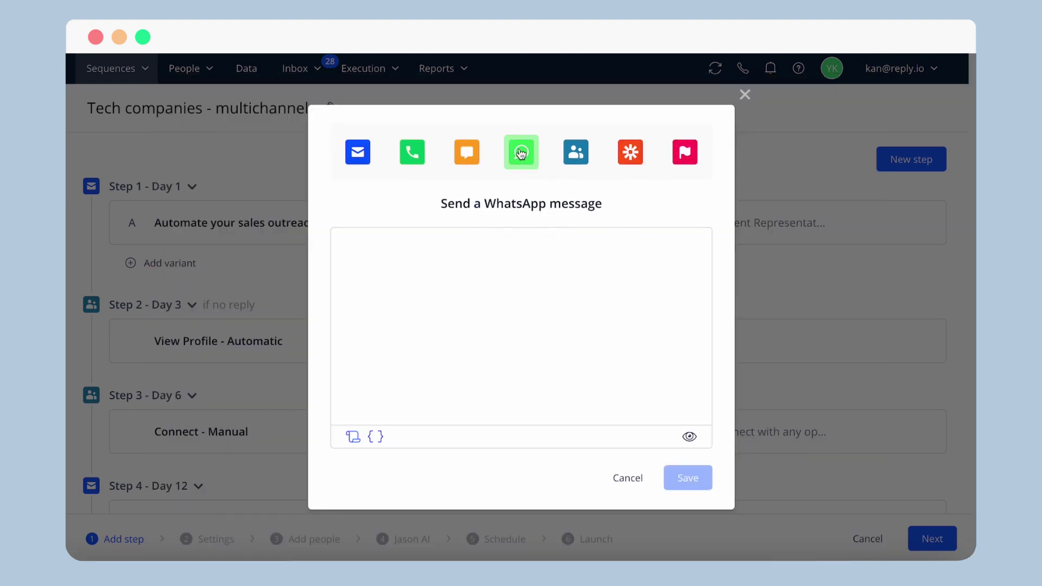
Explore manual and automatic LinkedIn action types, then preview Zapier and to-do steps.
{"action": "left_click", "coordinate": [580, 159]}
{"action": "left_click", "coordinate": [534, 195]}
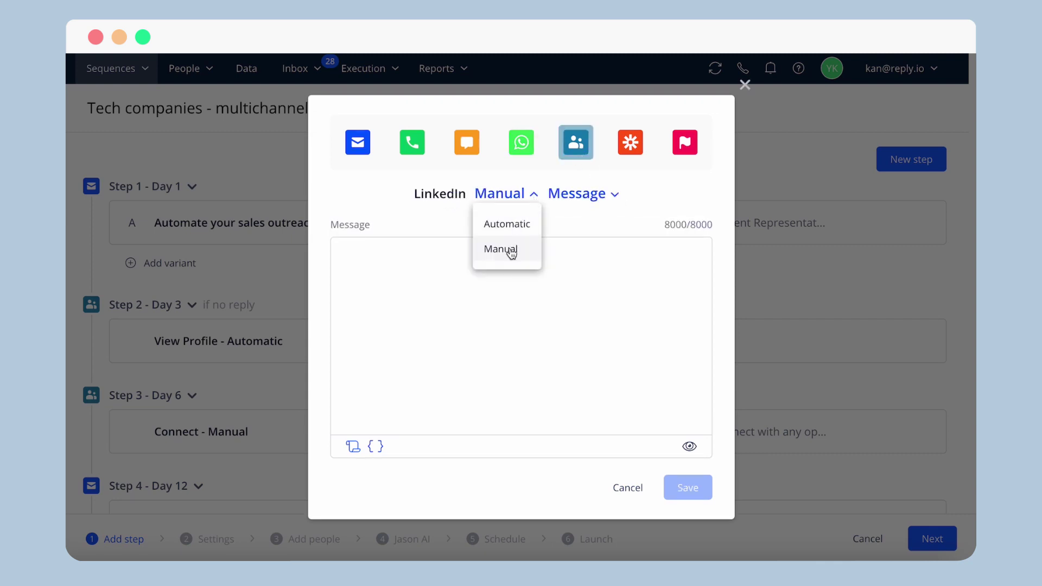
{"action": "left_click", "coordinate": [613, 196]}
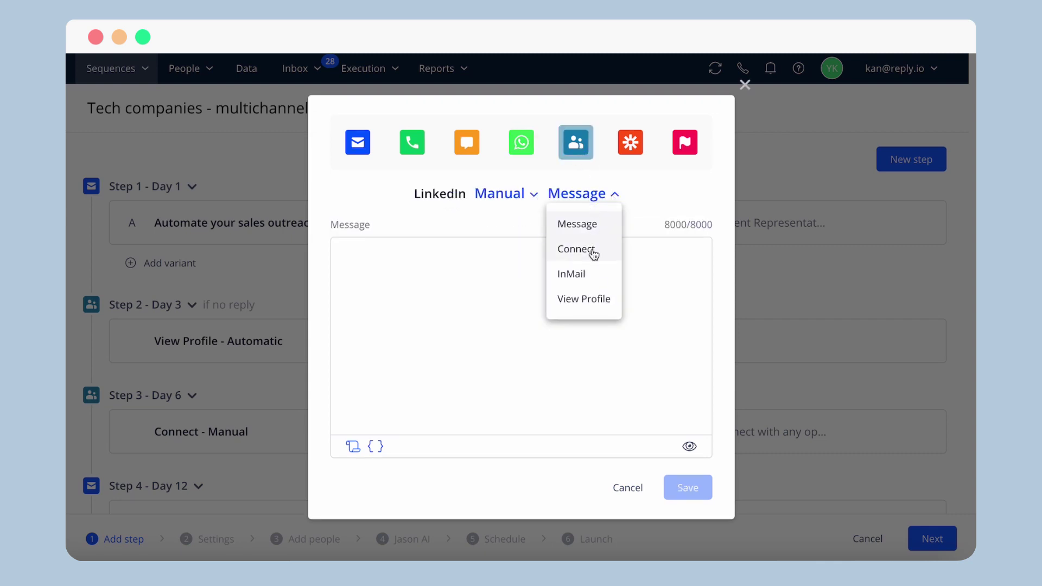
{"action": "left_click", "coordinate": [534, 194]}
{"action": "left_click", "coordinate": [509, 224]}
{"action": "left_click", "coordinate": [624, 195]}
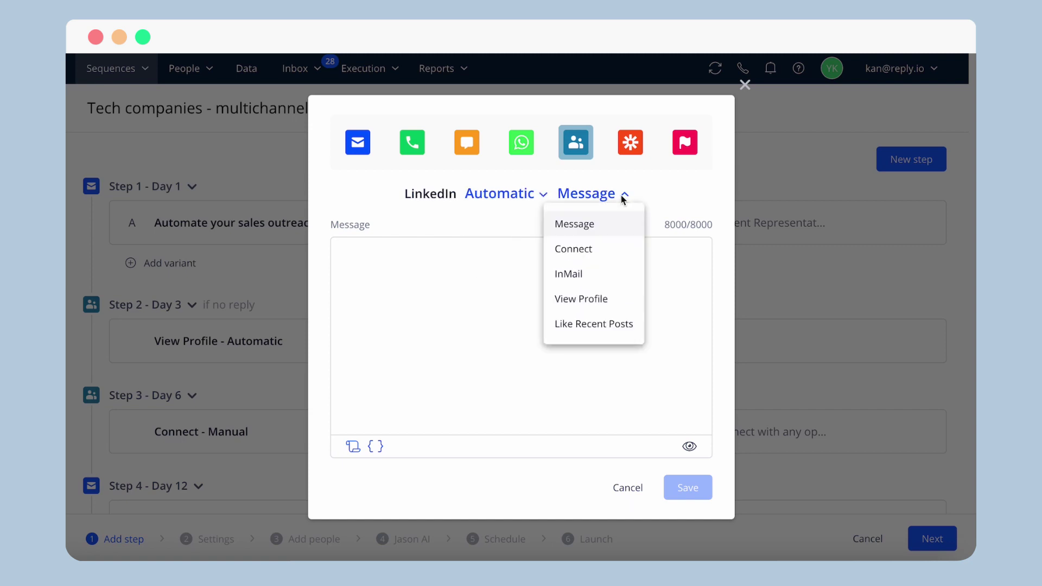
{"action": "left_click", "coordinate": [632, 145]}
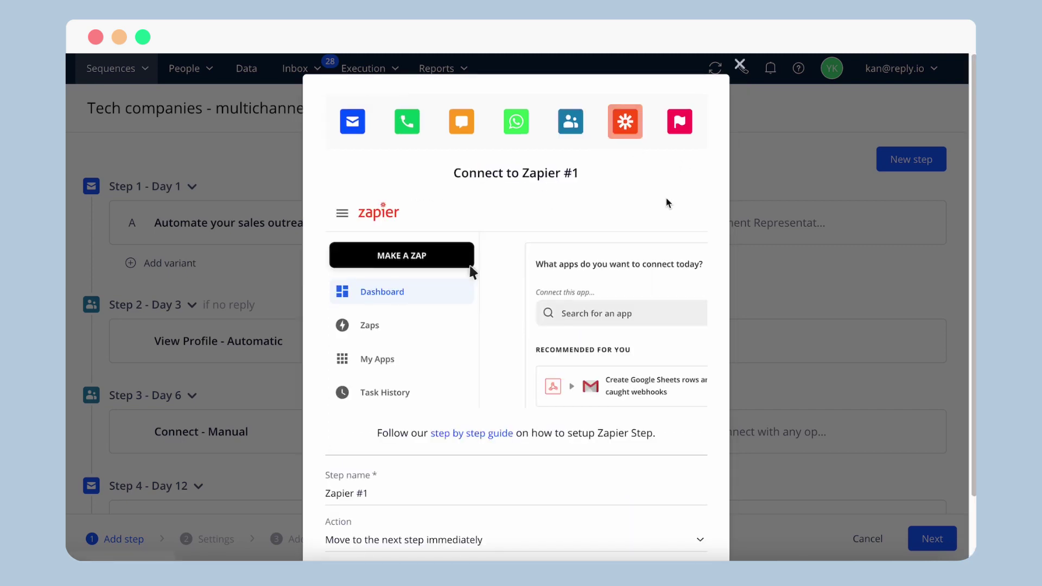
{"action": "left_click", "coordinate": [680, 120]}
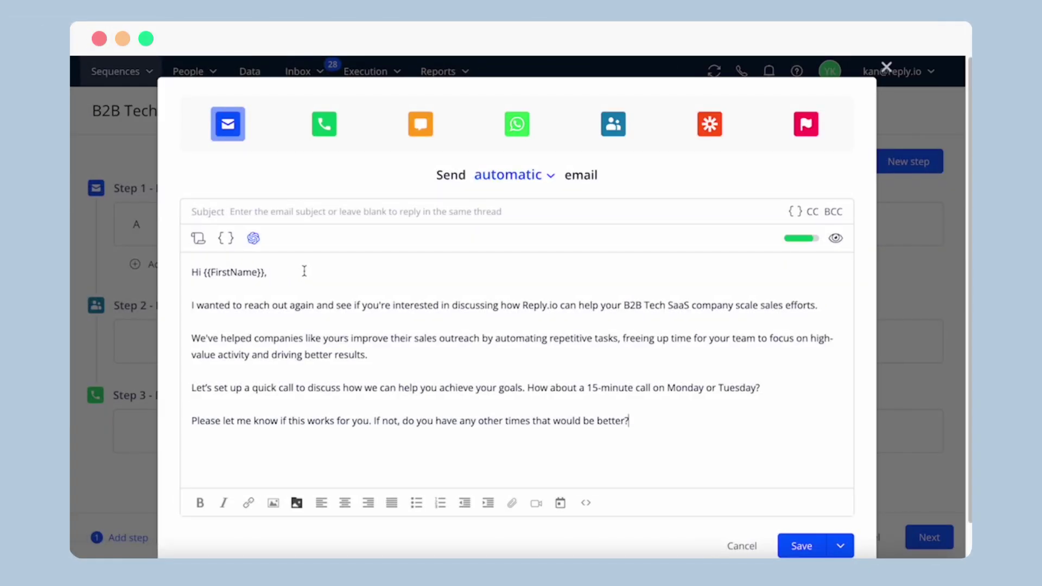
Browse email templates and Team/Advanced variables, then have ChatGPT generate a follow-up based on the thread.
{"action": "left_click", "coordinate": [199, 239]}
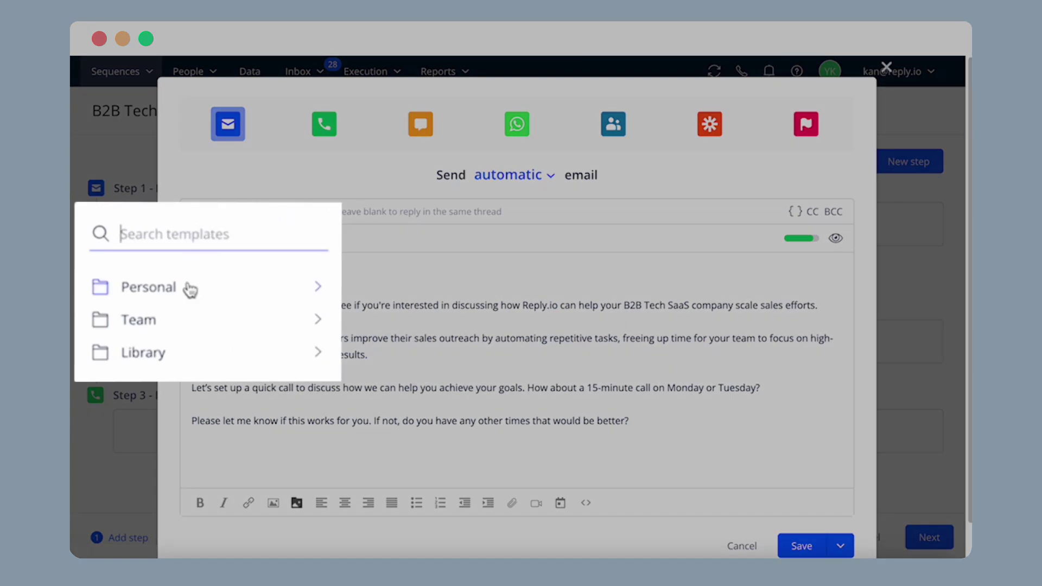
{"action": "left_click", "coordinate": [349, 300]}
{"action": "left_click", "coordinate": [224, 238]}
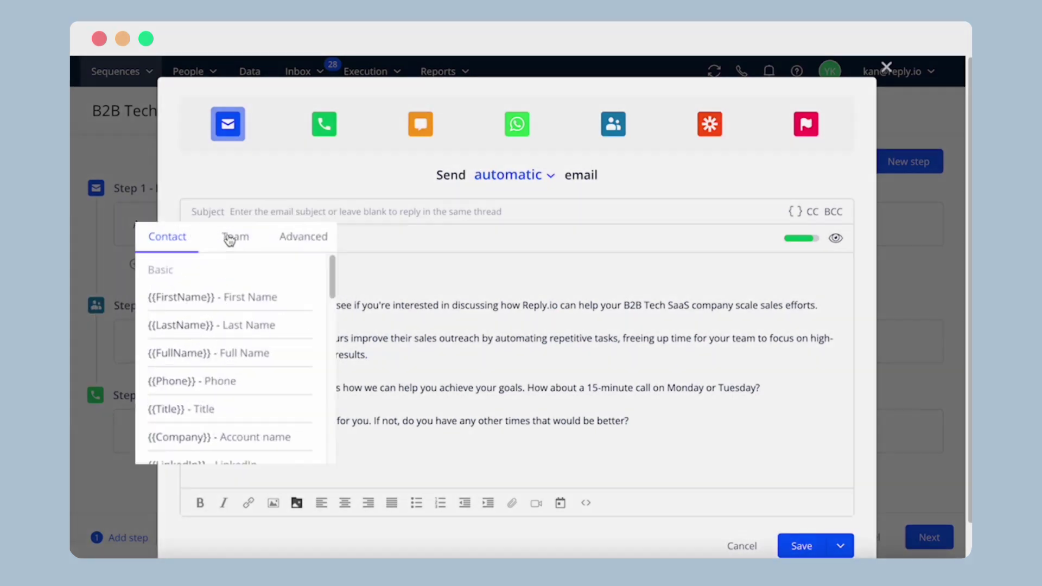
{"action": "left_click", "coordinate": [231, 231]}
{"action": "left_click", "coordinate": [316, 223]}
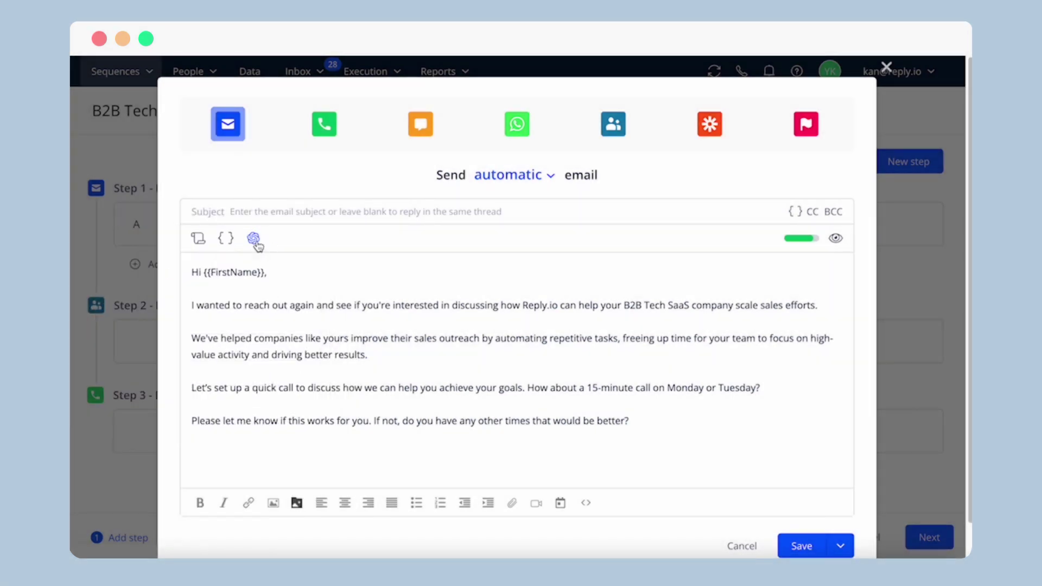
{"action": "left_click", "coordinate": [254, 238]}
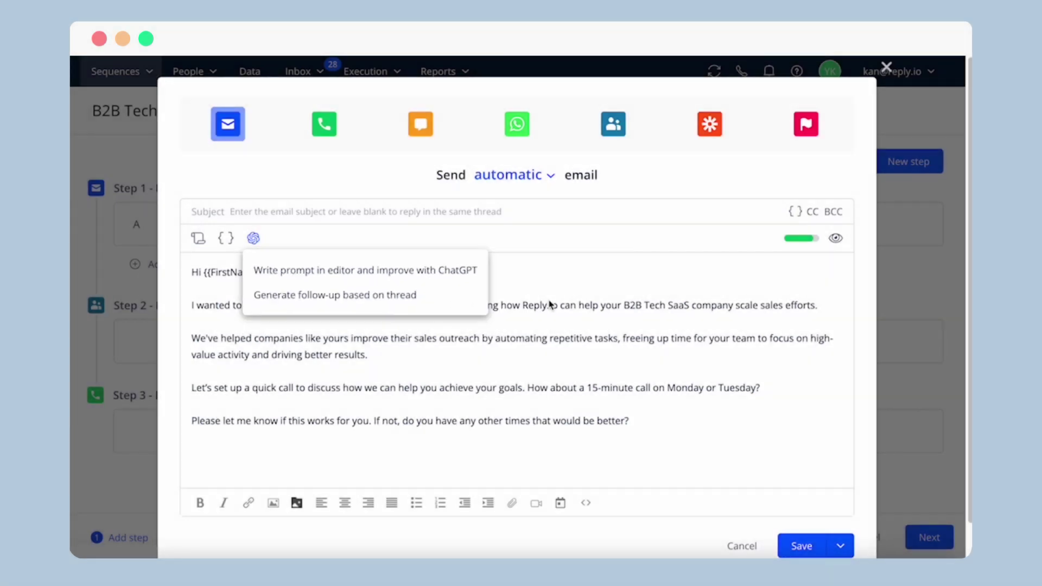
{"action": "left_click", "coordinate": [256, 293]}
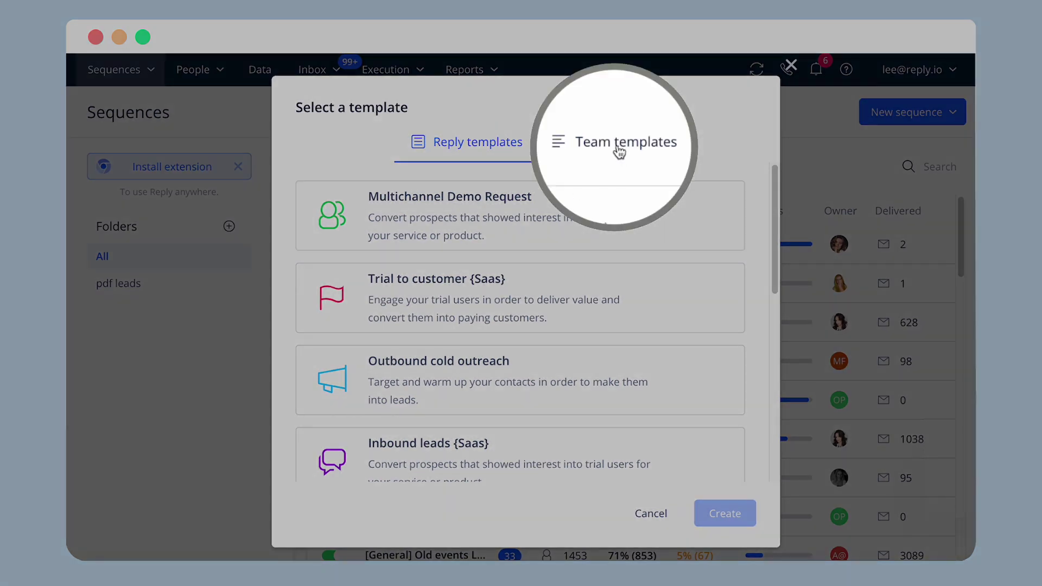
Create a sequence from the Multichannel Demo Request template and open its Step 1 email.
{"action": "left_click", "coordinate": [618, 146]}
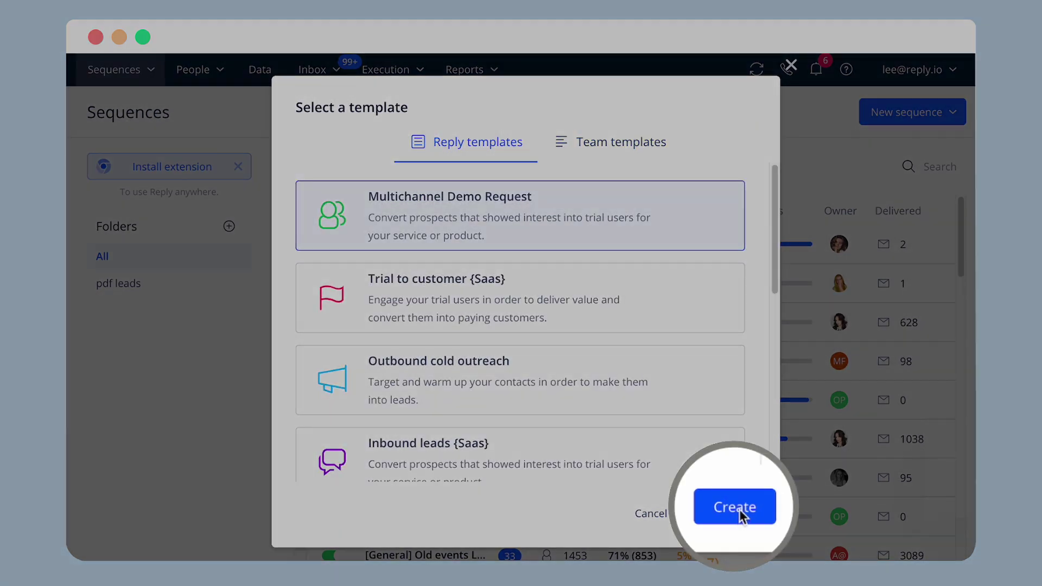
{"action": "left_click", "coordinate": [738, 508]}
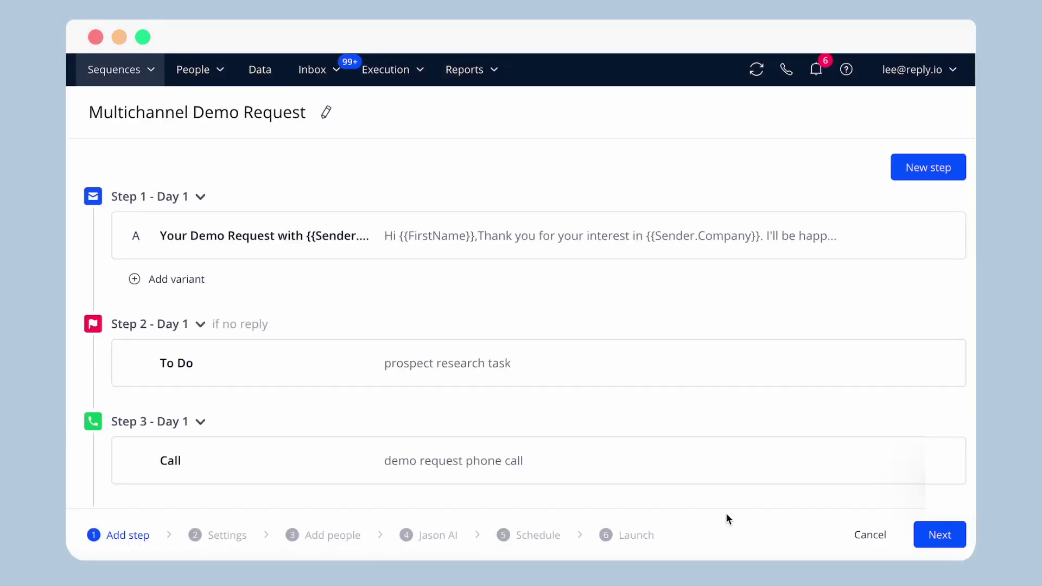
{"action": "left_click", "coordinate": [451, 234]}
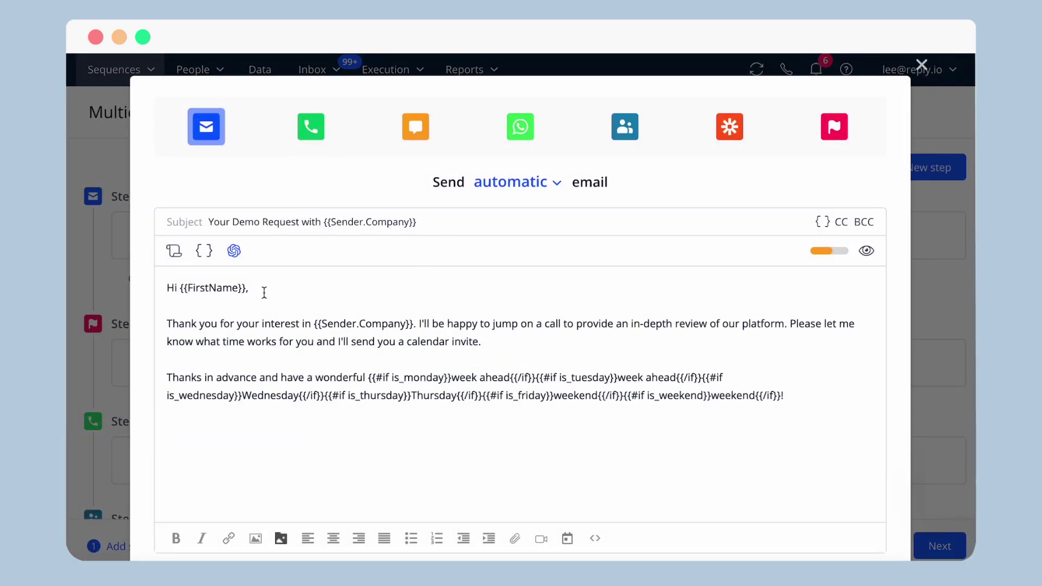